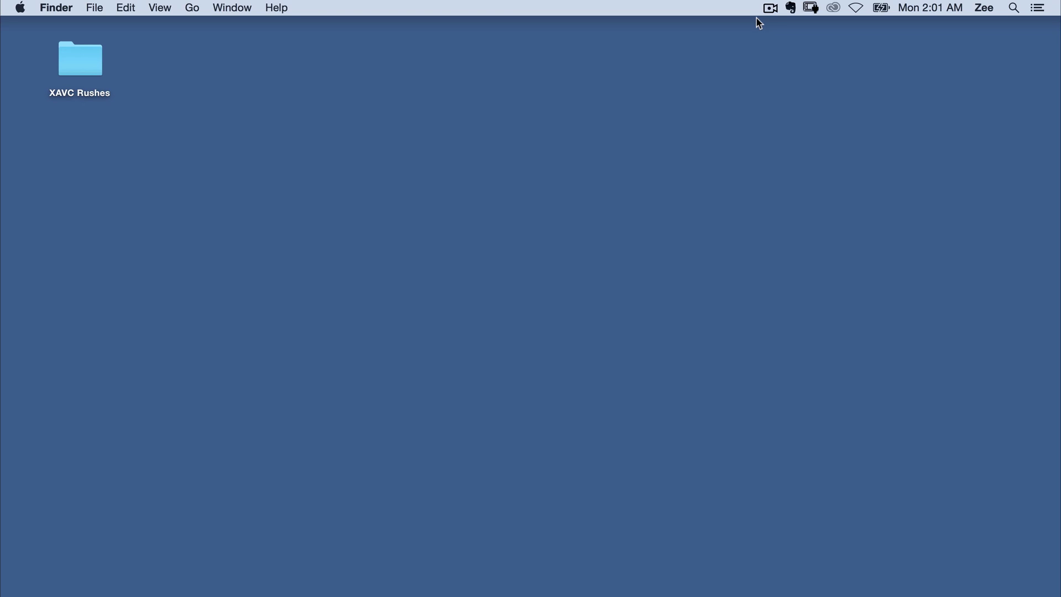
- In Finder, check the XAVC Rushes Clip folder's size, then view this Mac's system overview
double_click(83, 81)
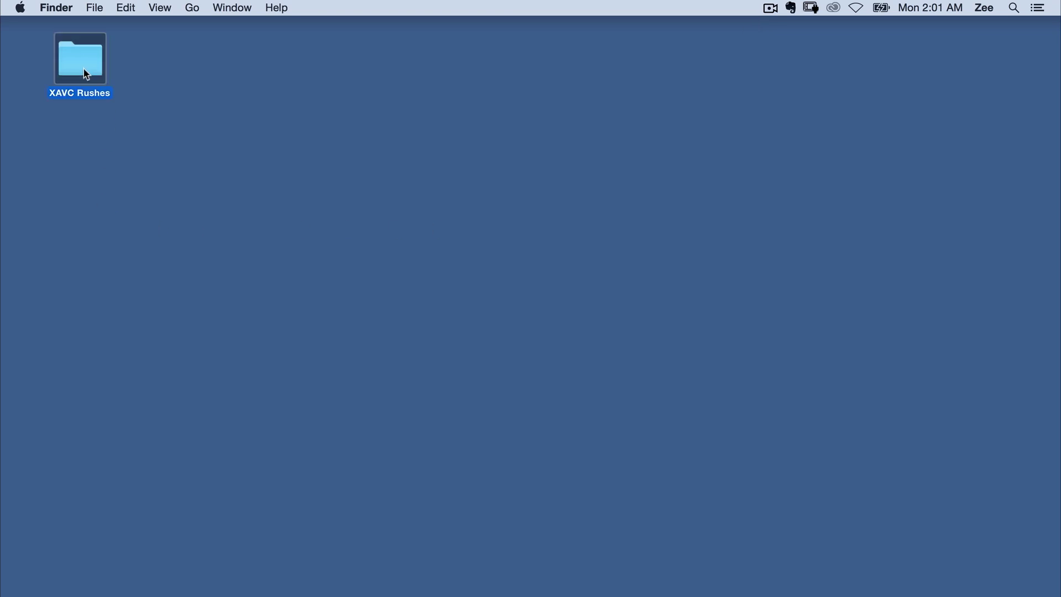
left_click(509, 99)
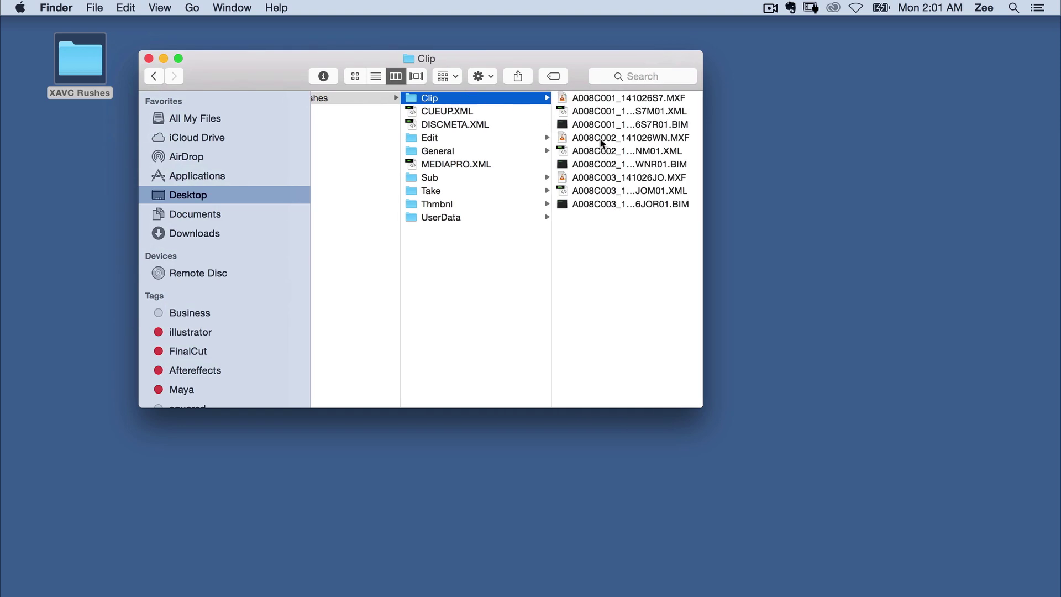
left_click(322, 75)
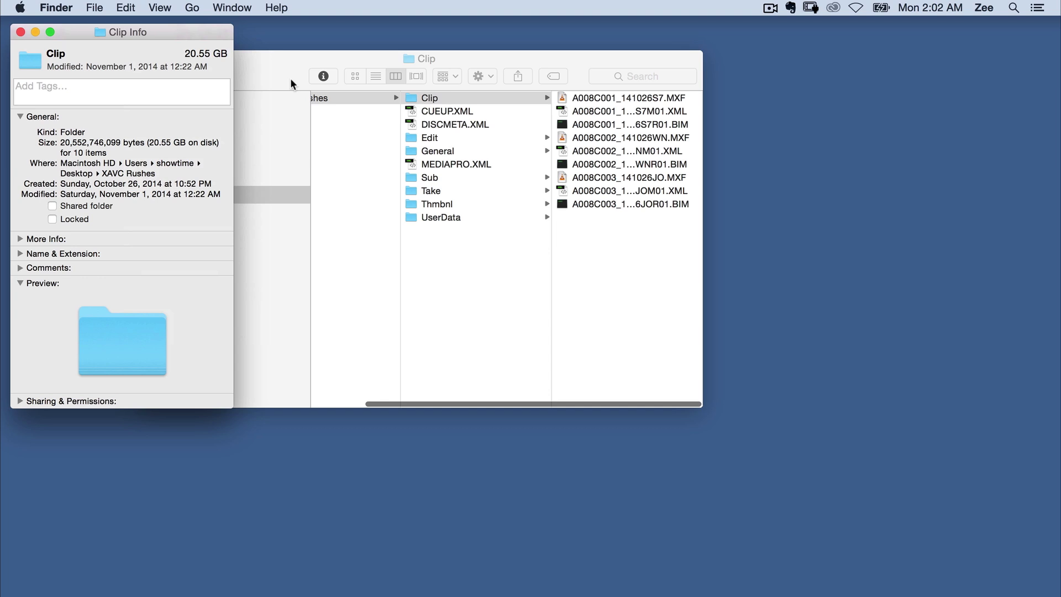
left_click(21, 32)
left_click(21, 8)
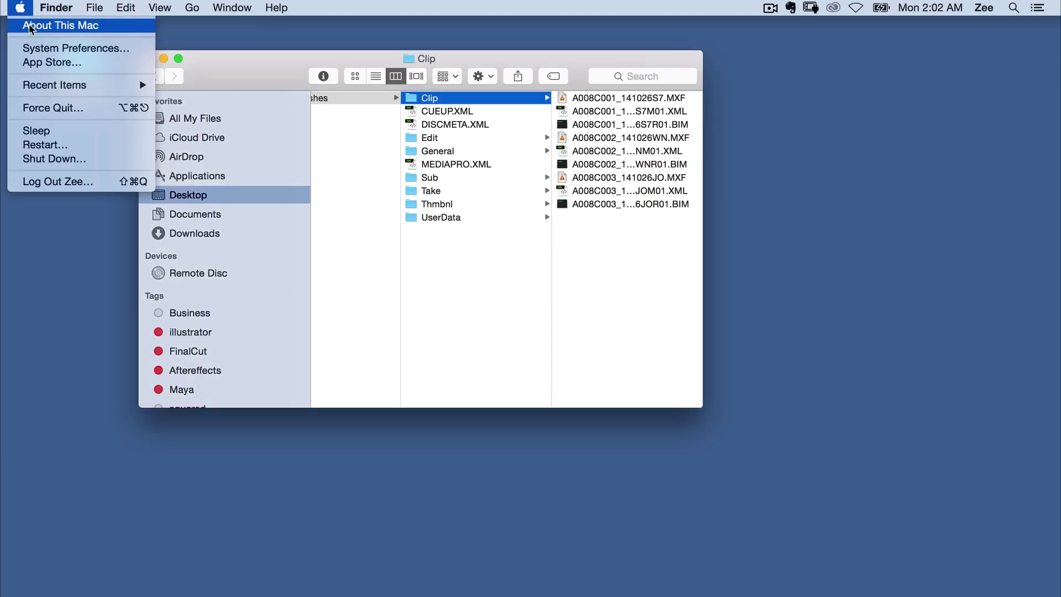
left_click(34, 21)
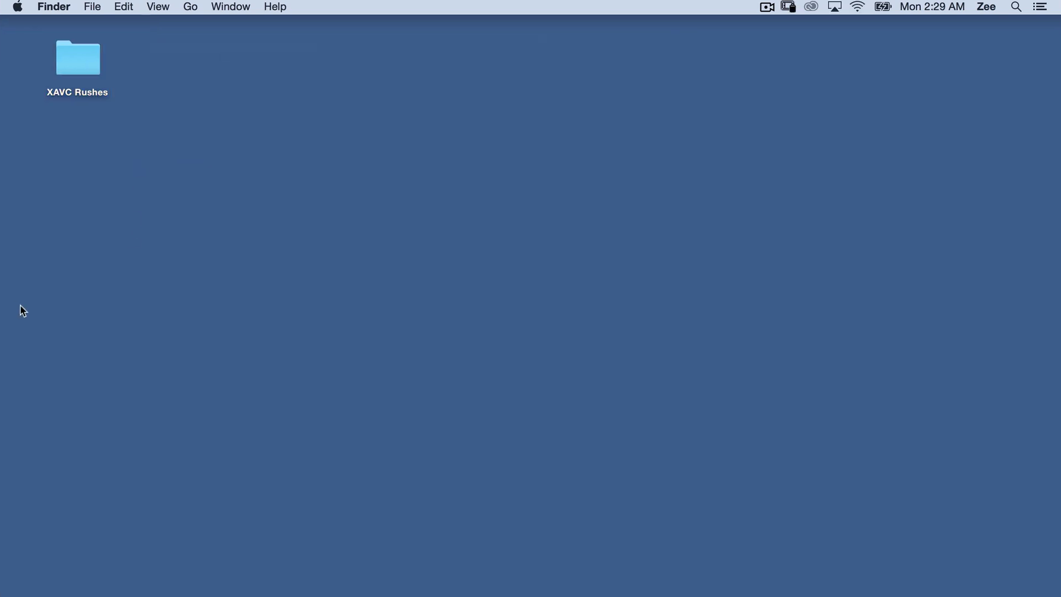
- Launch Premiere Pro from the Dock and create a new project named 'xavc_demo'
left_click(16, 315)
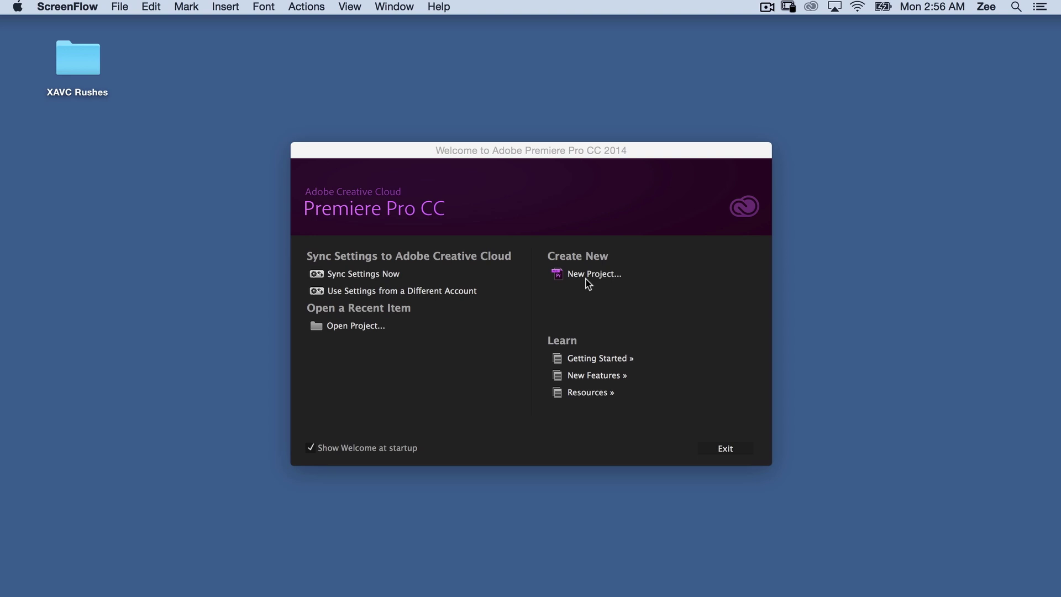
left_click(587, 281)
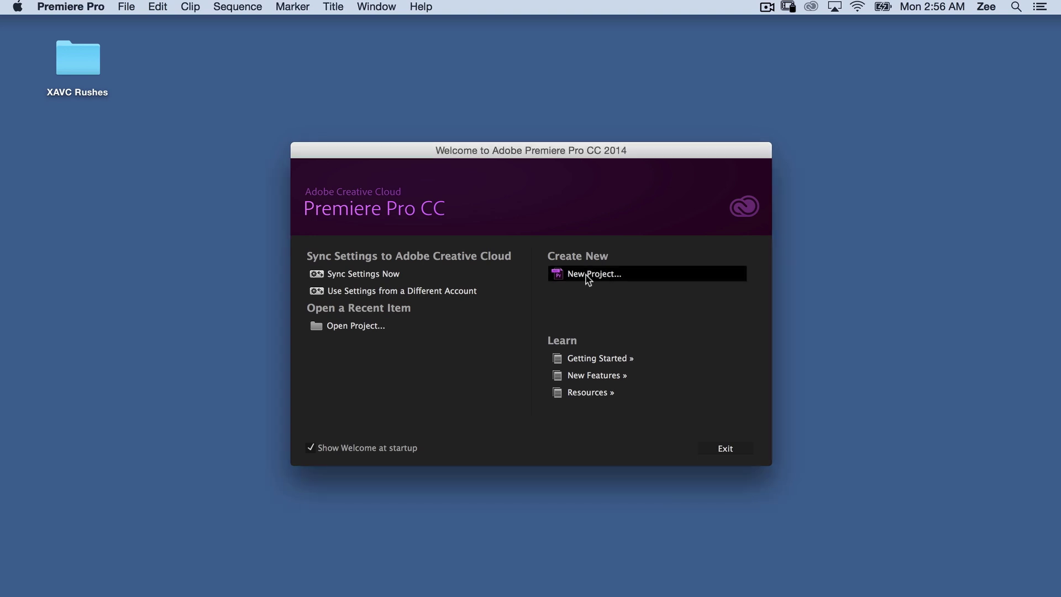
left_click(582, 274)
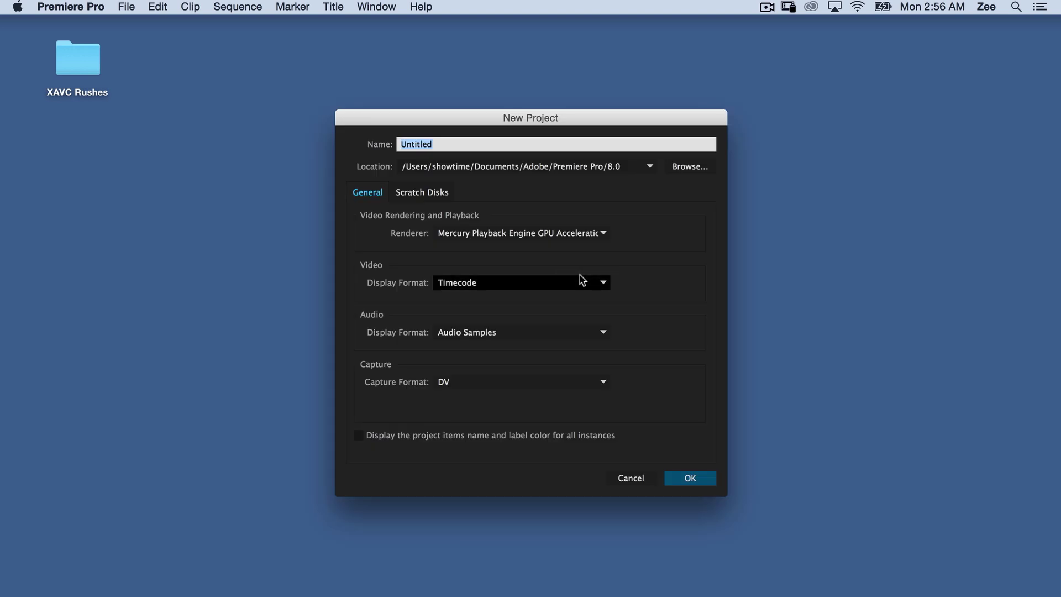
left_click_drag(436, 145, 400, 142)
type("xavc_demo")
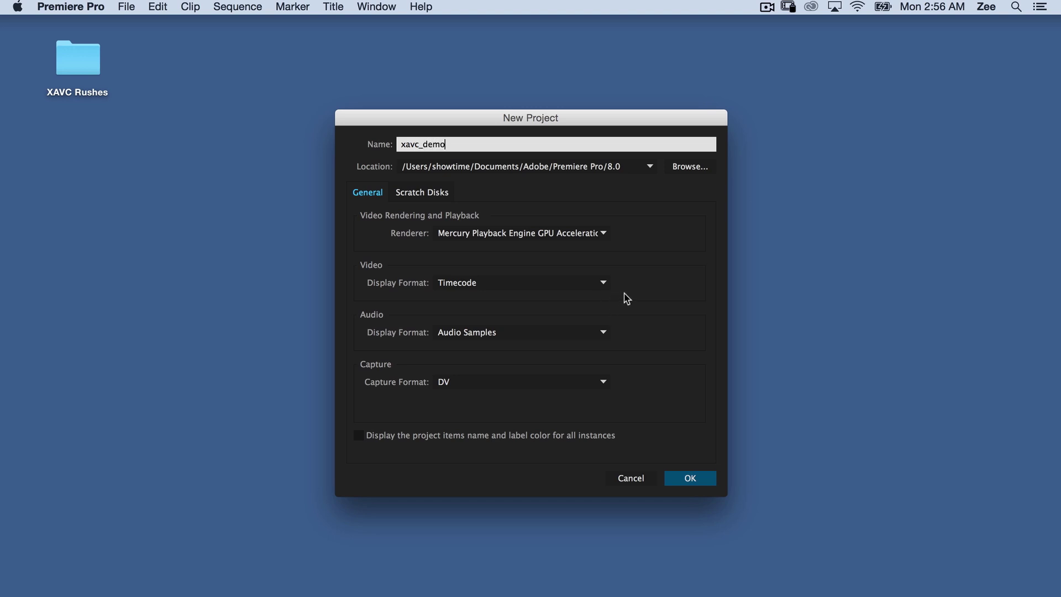
left_click(683, 485)
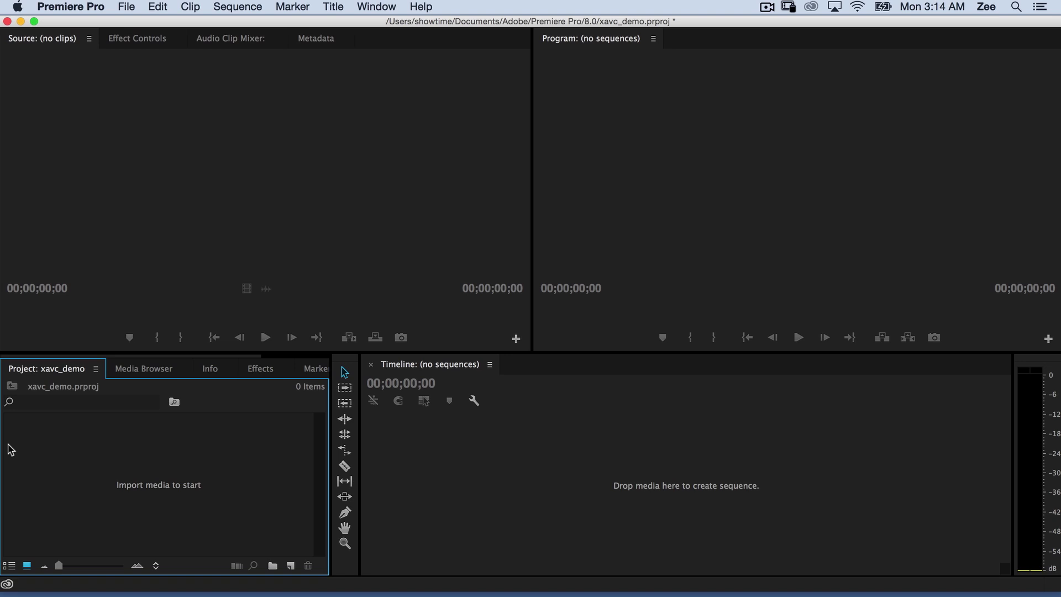
- In the Media Browser, go to Desktop > XAVC Rushes and select all three clips
left_click(143, 373)
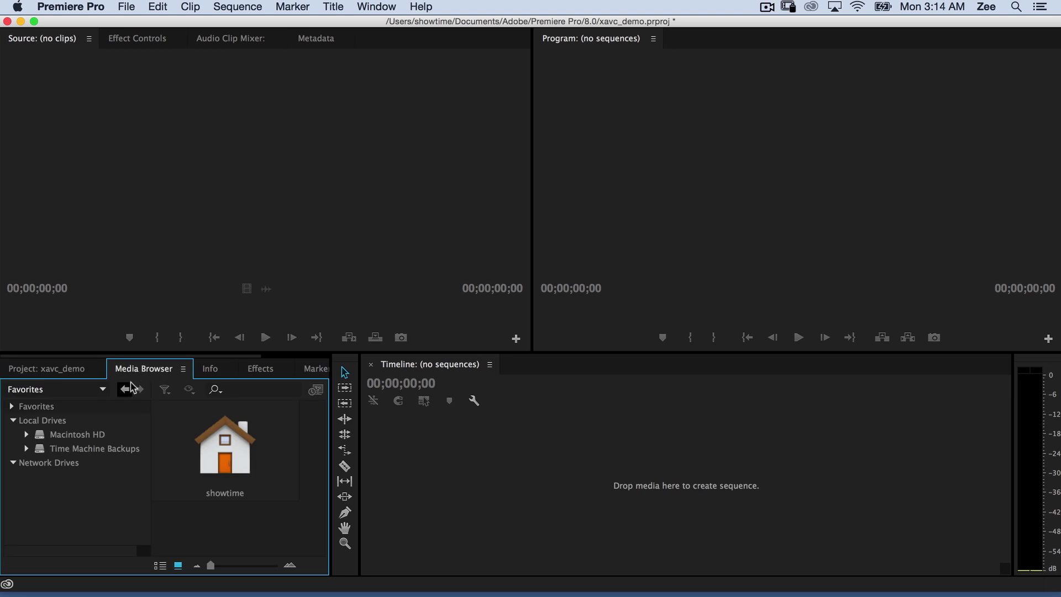
left_click(12, 406)
left_click(27, 421)
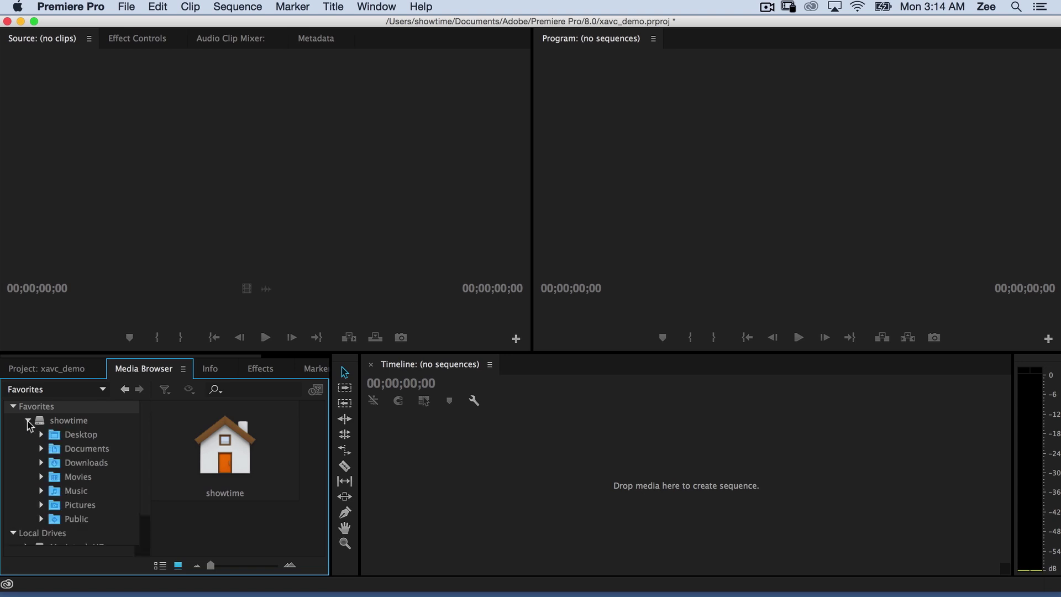
left_click(84, 434)
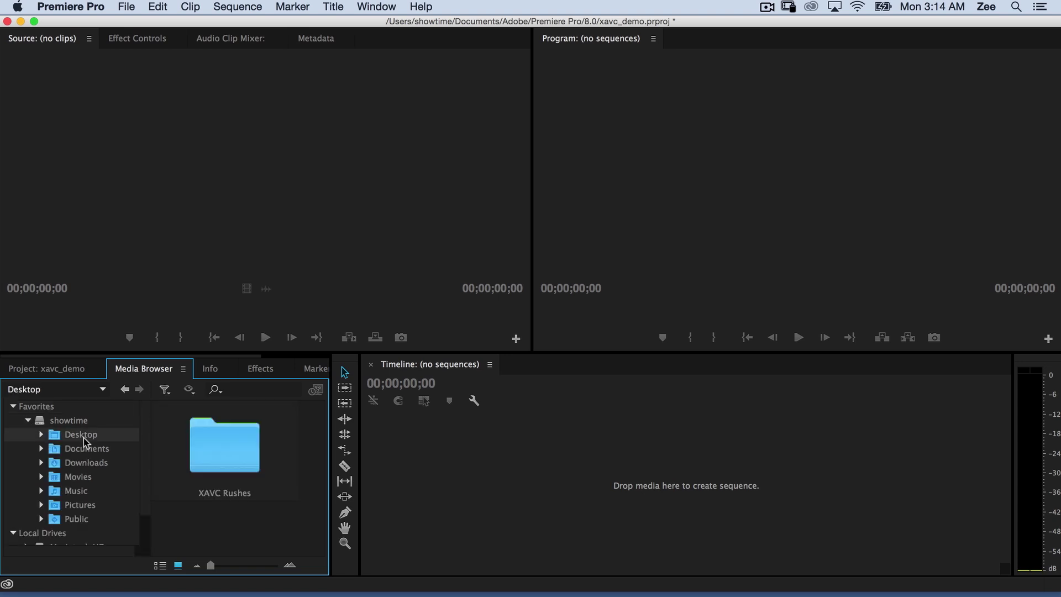
double_click(219, 446)
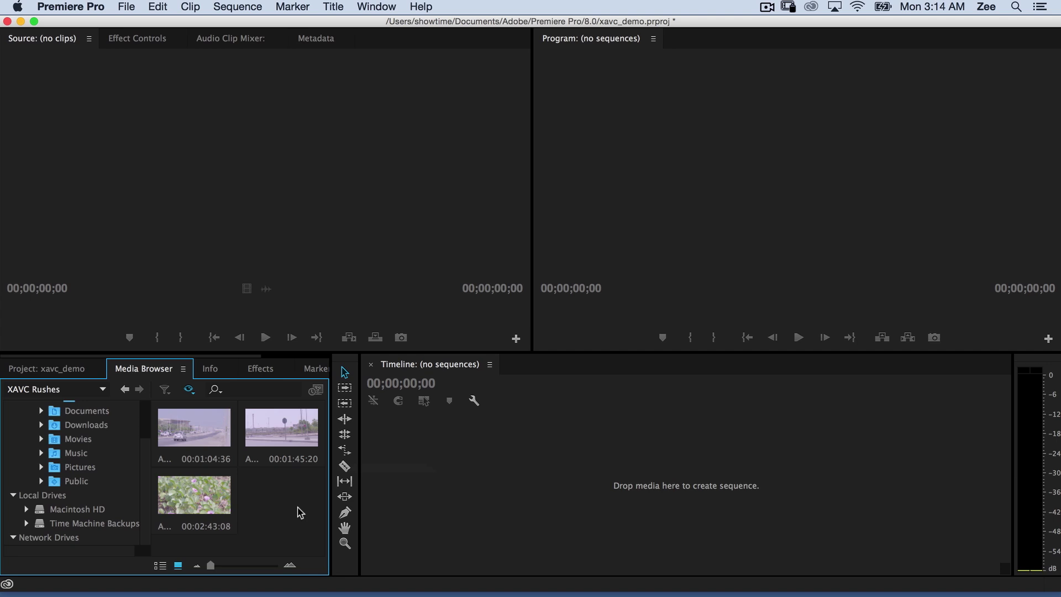
left_click_drag(300, 511, 220, 457)
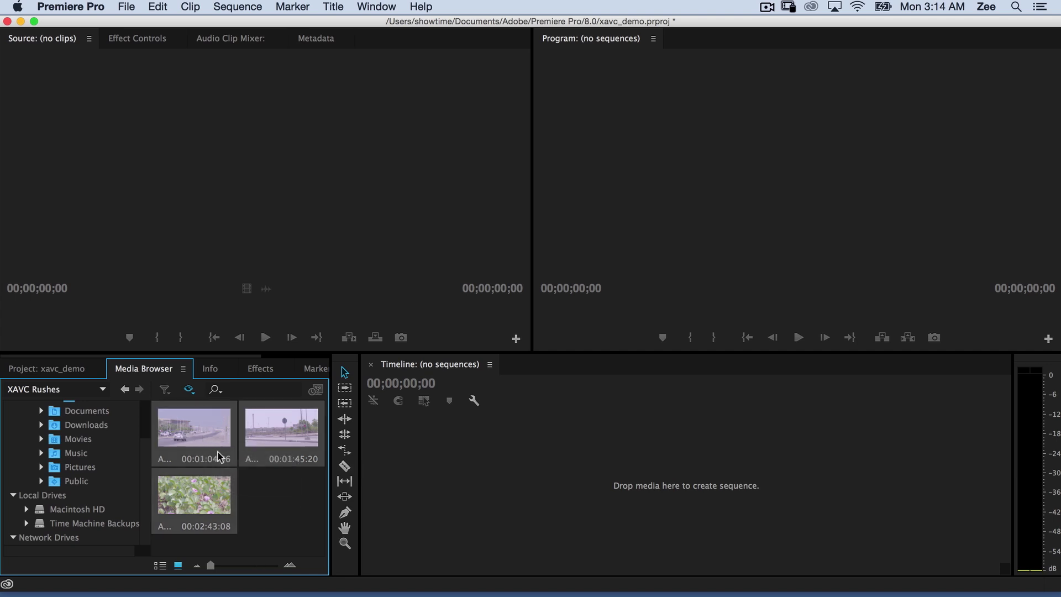
- Import the three clips via File > Import from Media Browser and view them in the Project bin
right_click(194, 427)
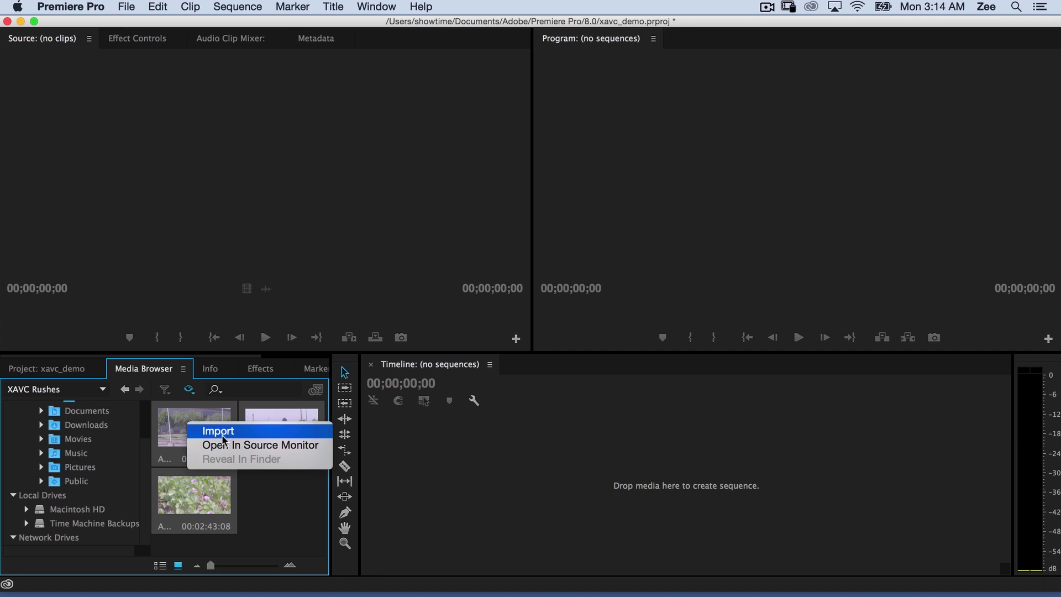
left_click(131, 9)
left_click(132, 12)
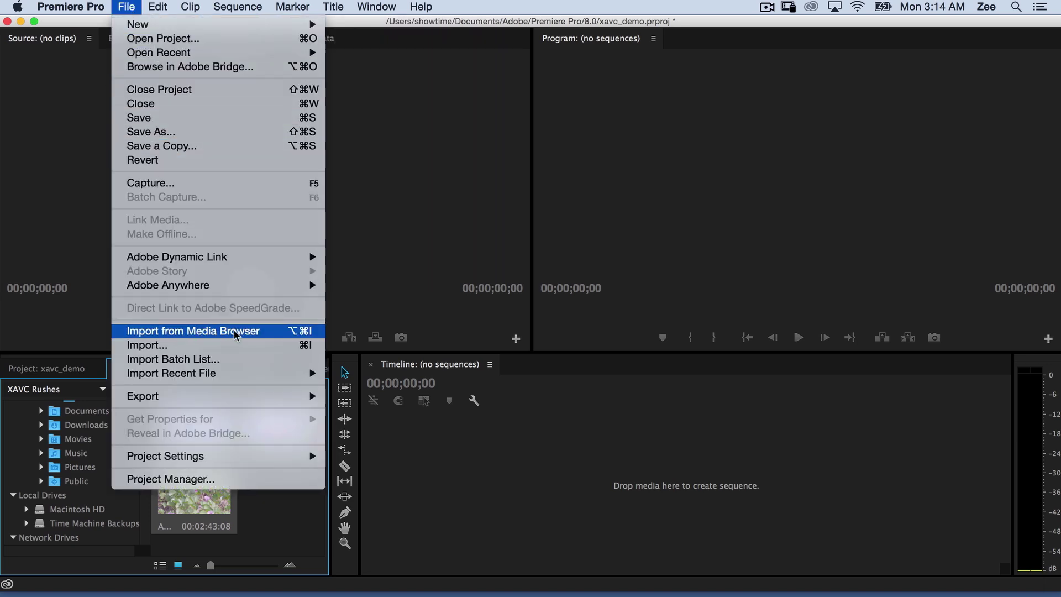
left_click(213, 331)
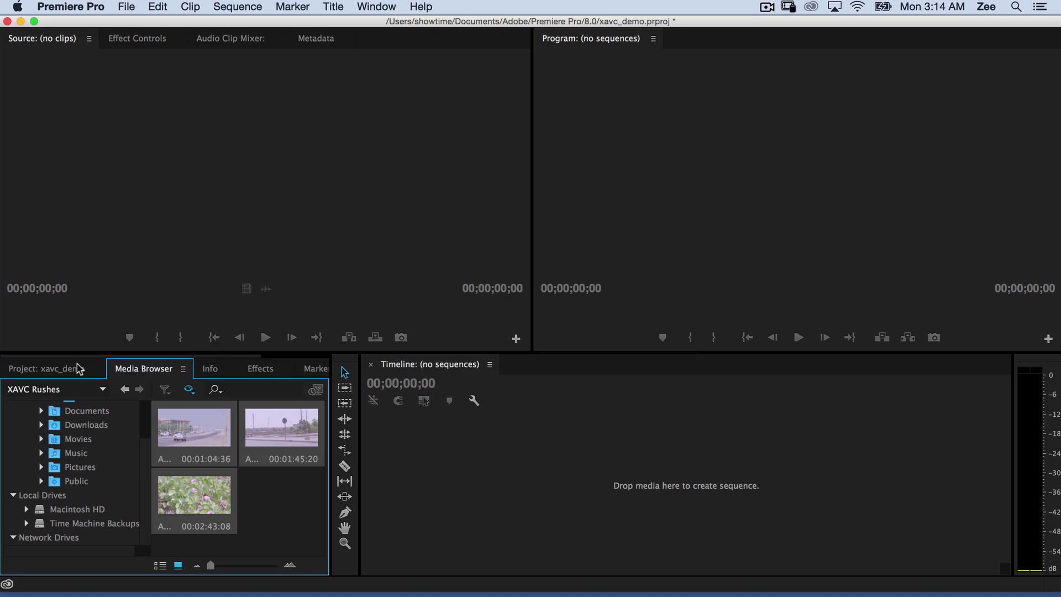
left_click(56, 370)
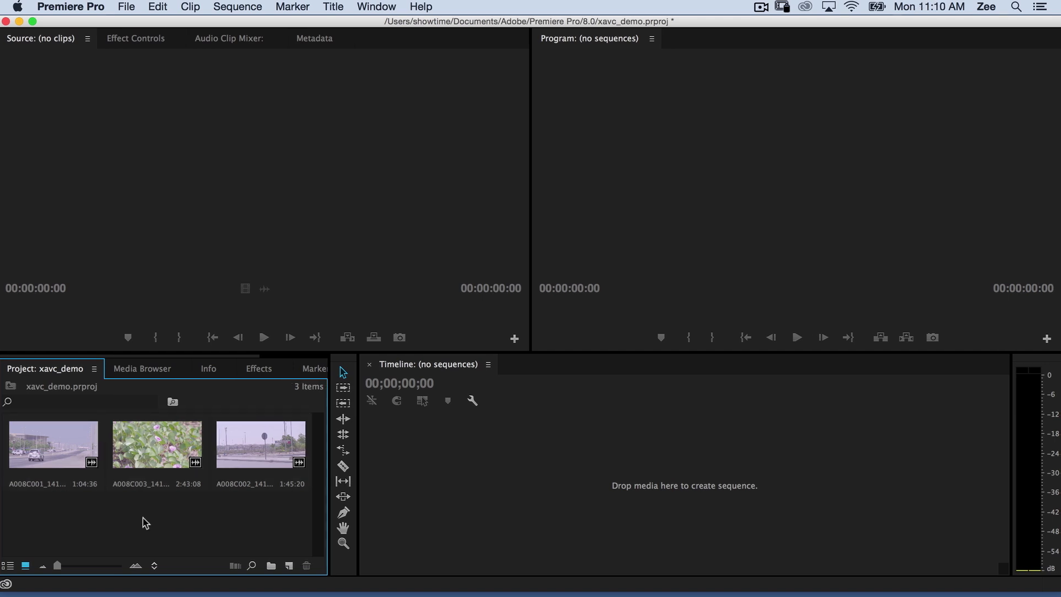
- Check A008C001's properties (4096 x 2160, MXF OP1a wrapper), then close the Properties window
right_click(51, 445)
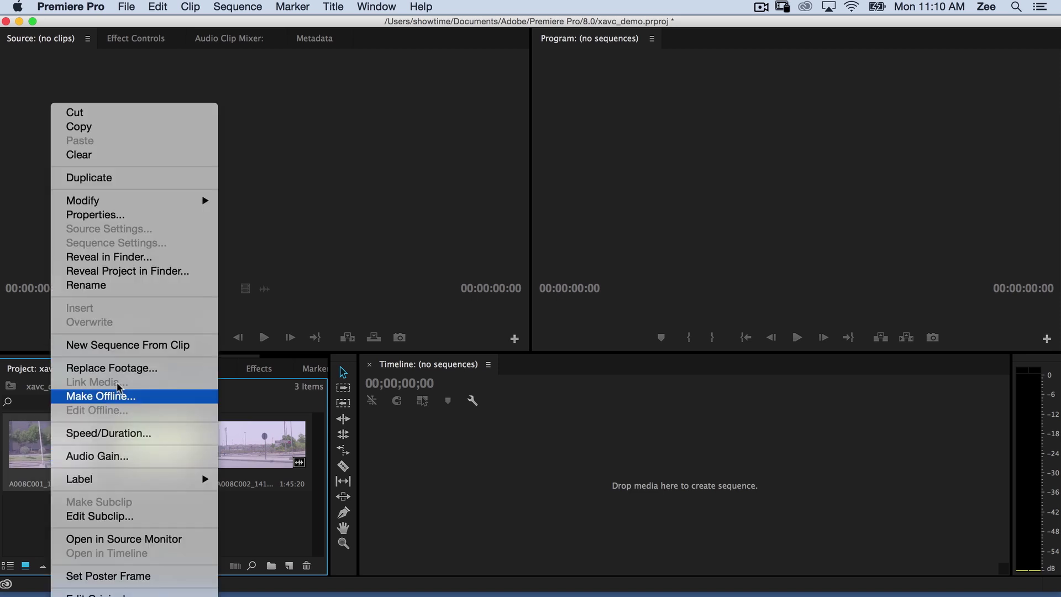
left_click(140, 217)
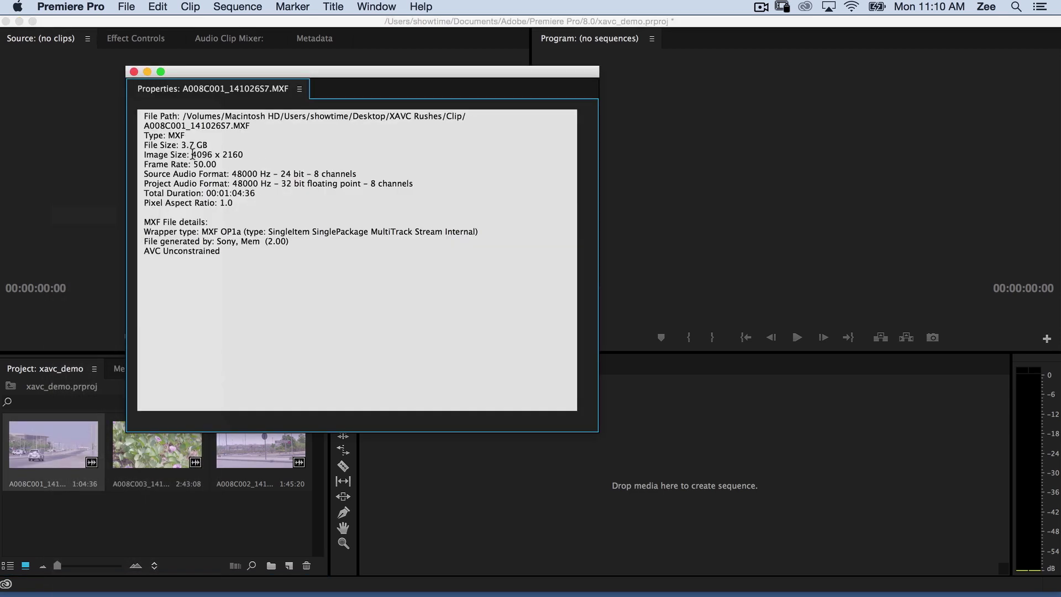
left_click_drag(191, 154, 144, 173)
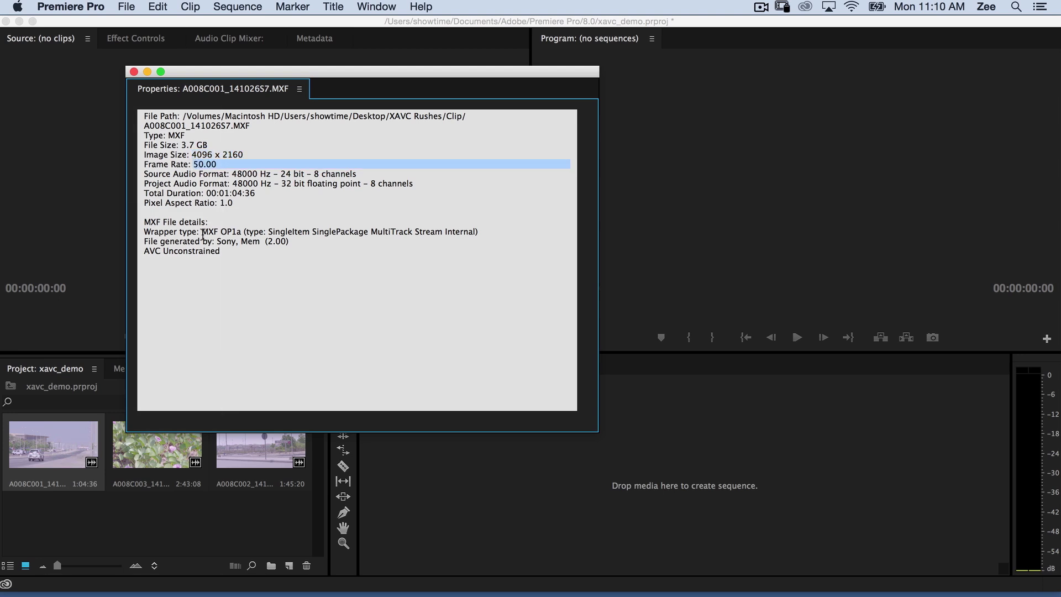
left_click_drag(202, 231, 239, 232)
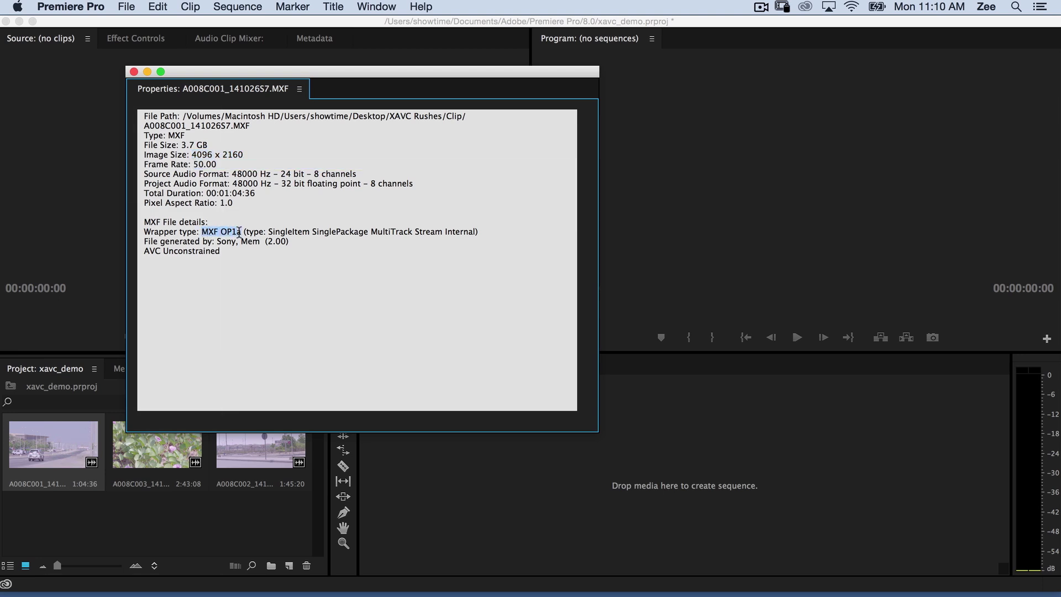
left_click(134, 72)
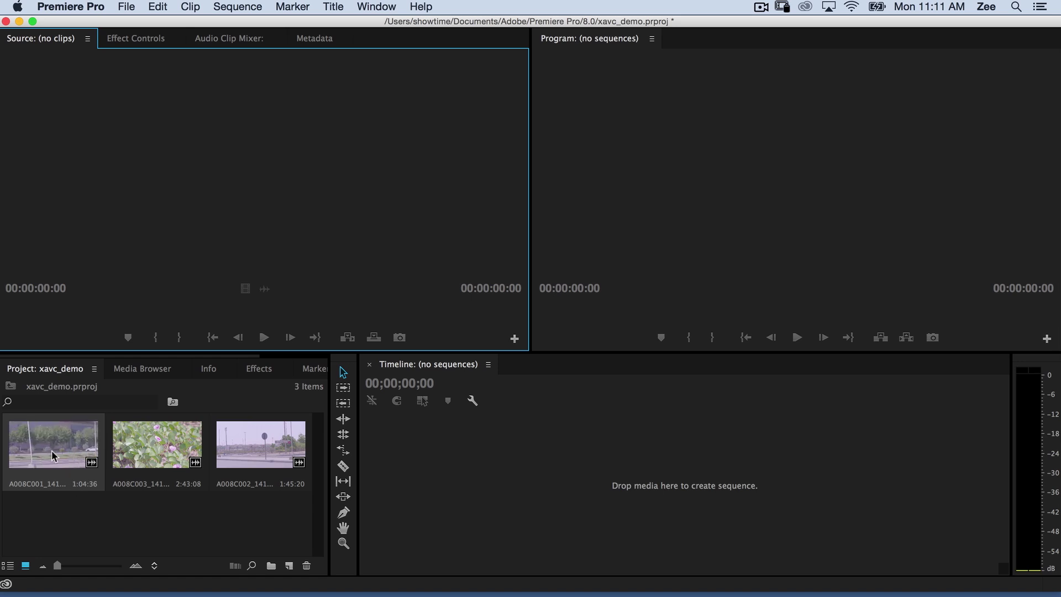
- Mark a 00:00:09:35 section of A008C001_141026S7 in the Source monitor and drag it into a new sequence
left_click_drag(49, 448, 256, 254)
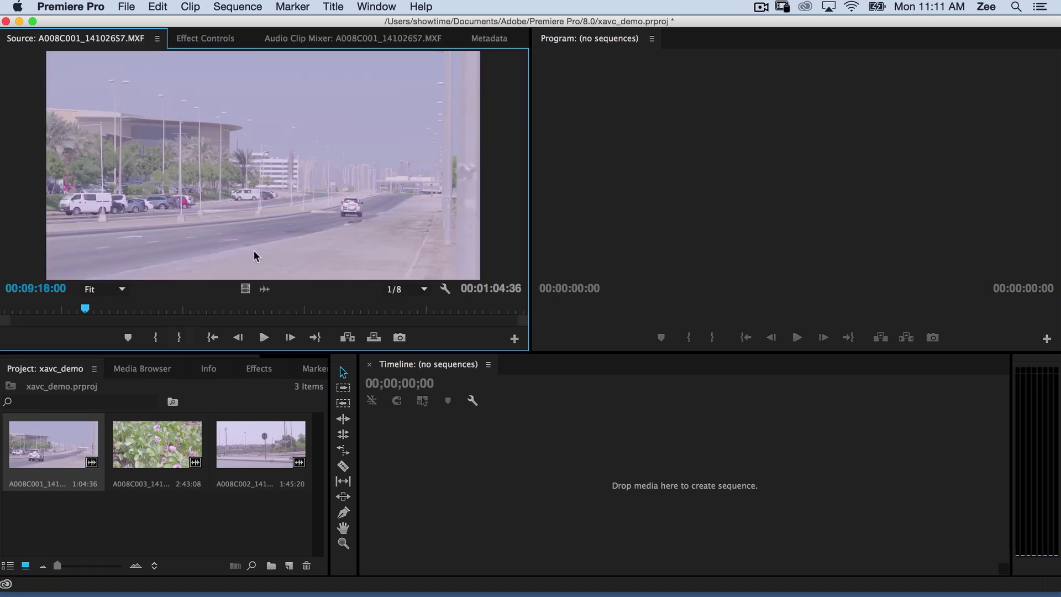
left_click_drag(87, 314, 180, 315)
left_click(155, 337)
left_click(180, 339)
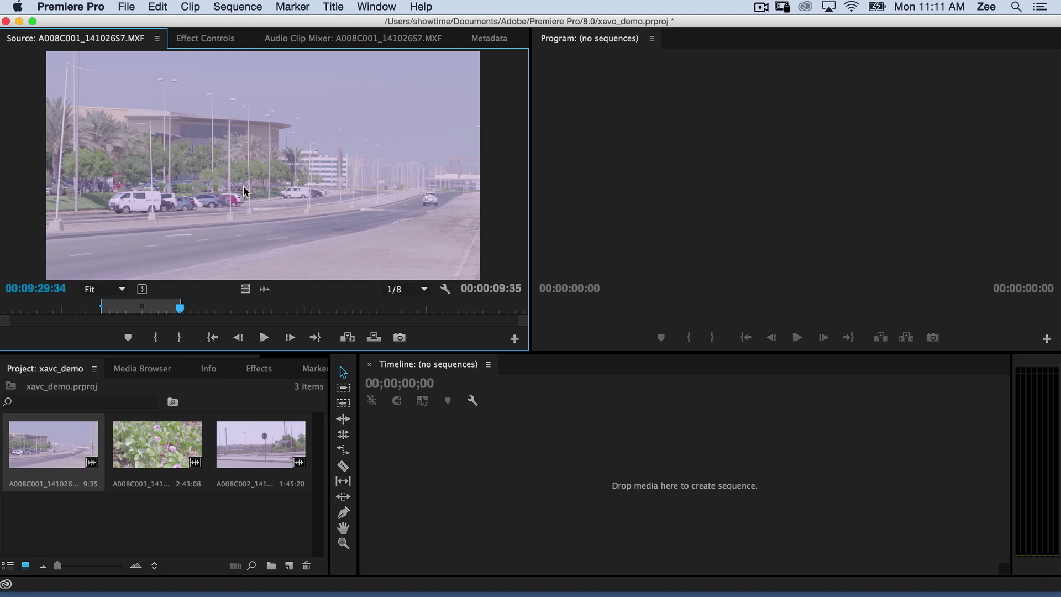
left_click_drag(254, 182, 600, 476)
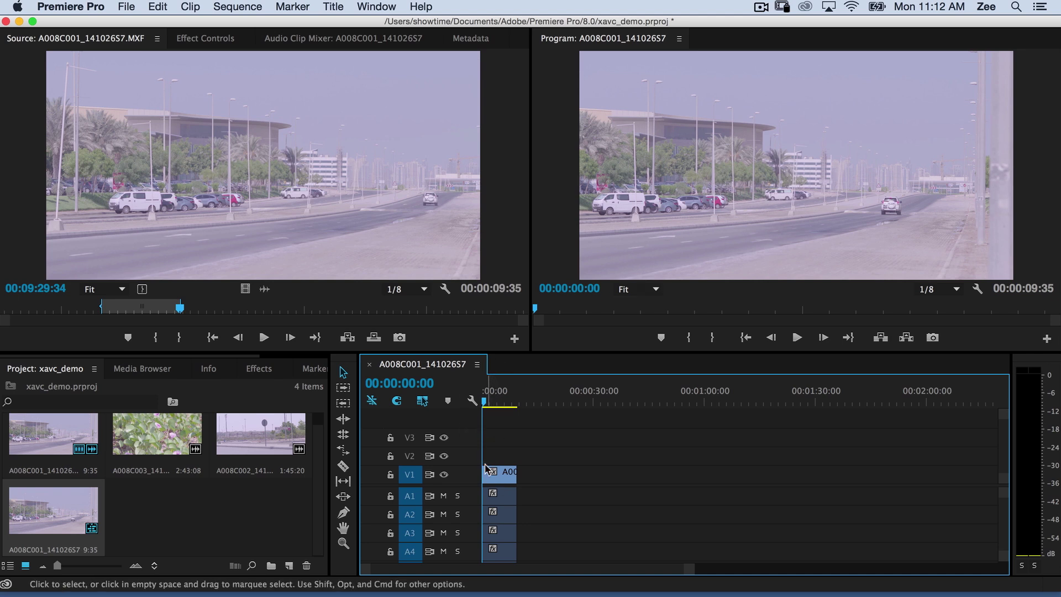
- Add a 17:37 flowers section of A008C003 after the first clip, then mark an out point on roadside clip A008C002
double_click(148, 441)
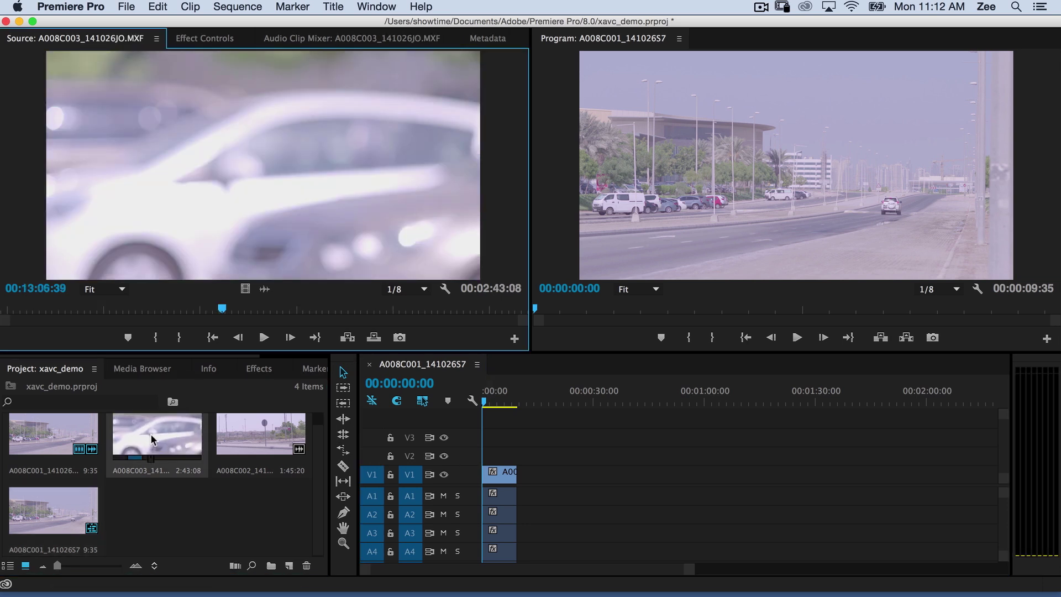
left_click_drag(188, 315, 102, 308)
left_click(156, 337)
left_click(71, 309)
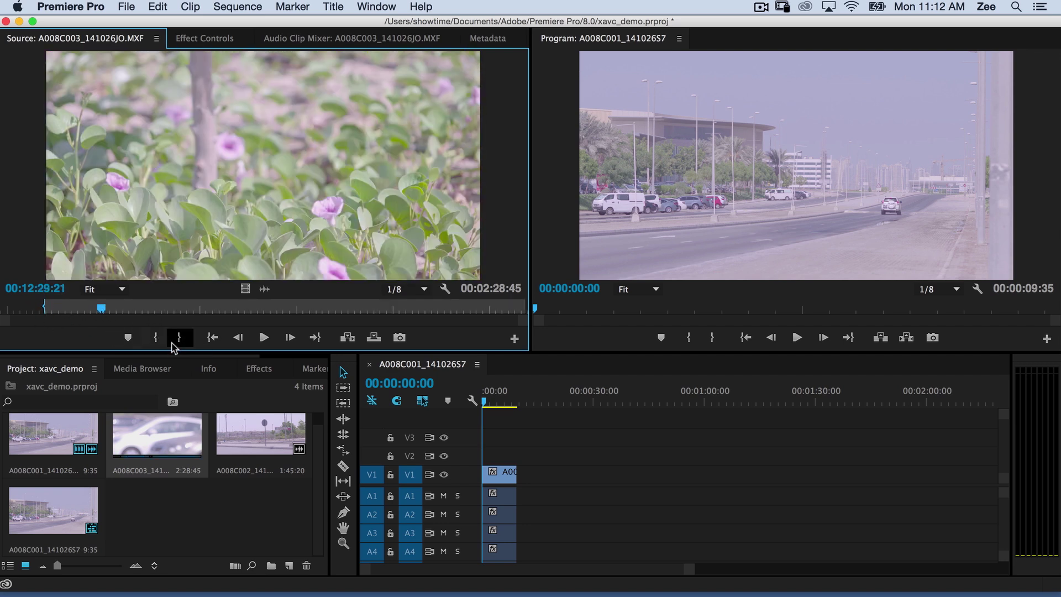
left_click(178, 337)
left_click_drag(369, 256, 577, 479)
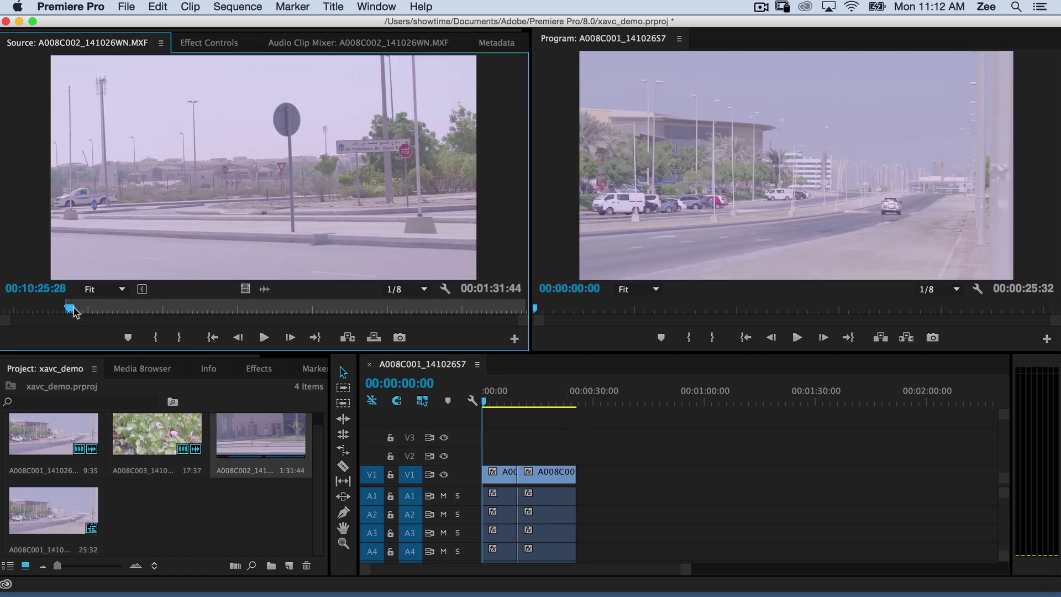
mouse_move(72, 312)
left_mouse_down()
mouse_move(145, 311)
mouse_move(132, 309)
left_mouse_up()
left_click(178, 336)
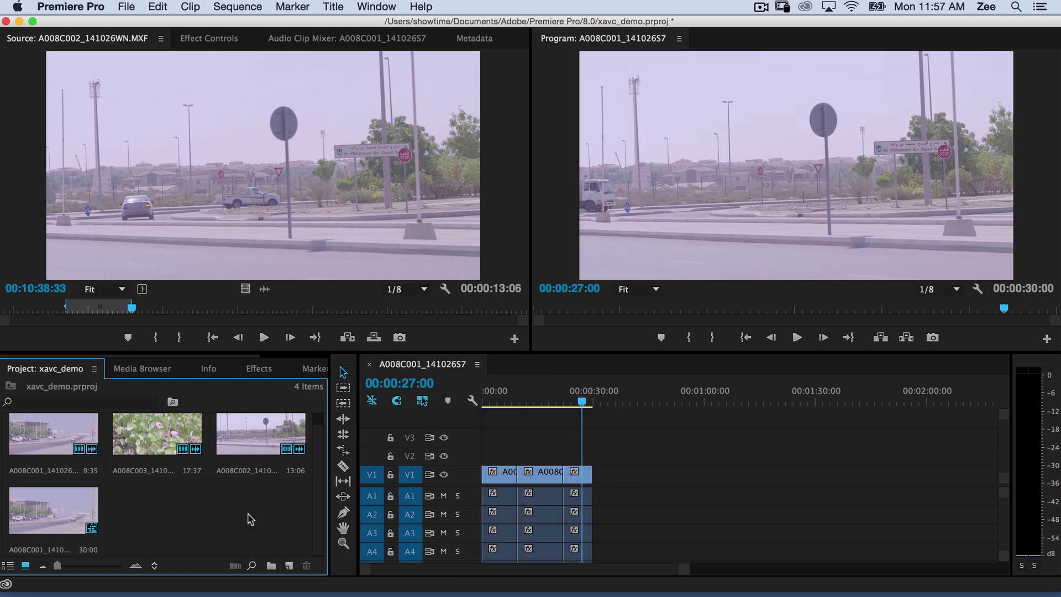
- Open File > Export > Media settings for the sequence
left_click(592, 434)
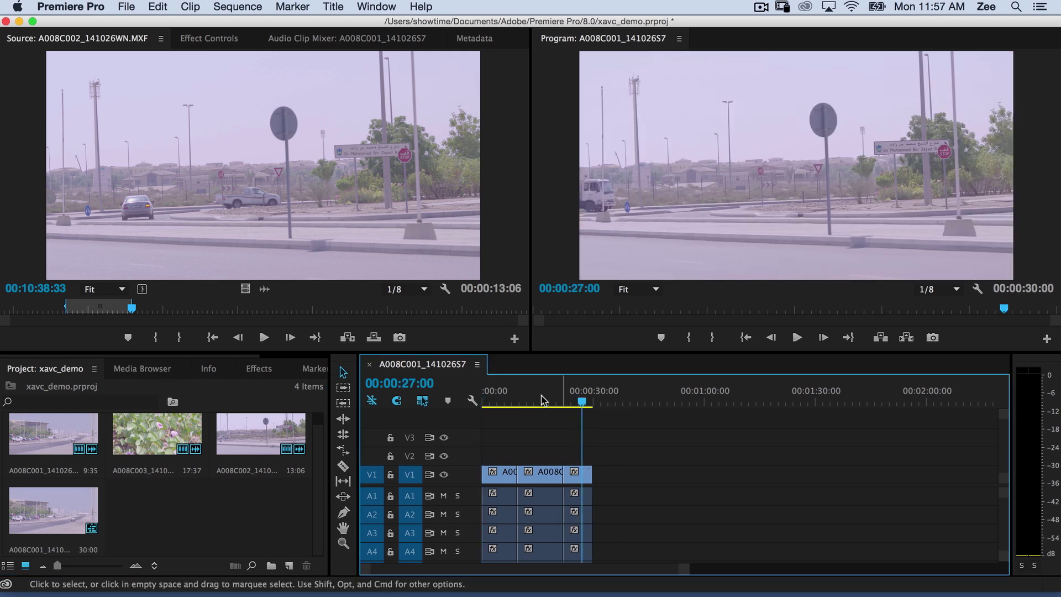
left_click(126, 8)
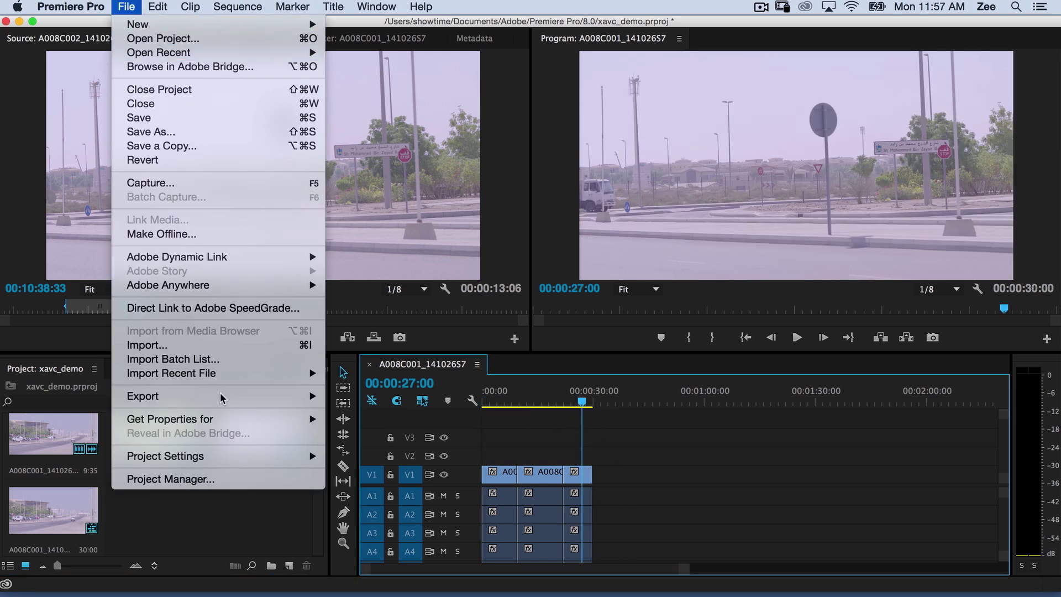
mouse_move(232, 398)
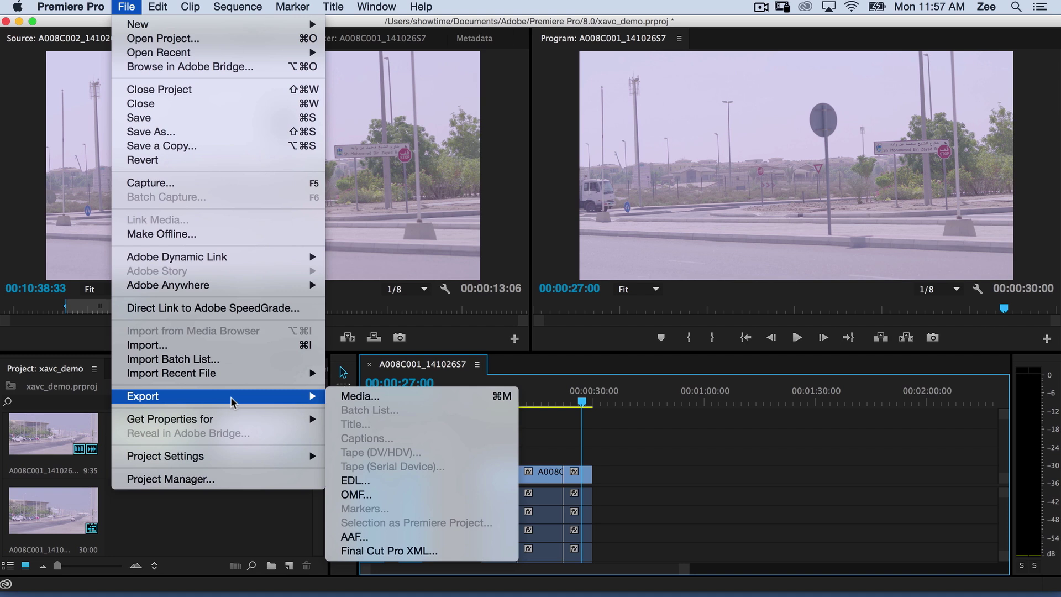
left_click(396, 398)
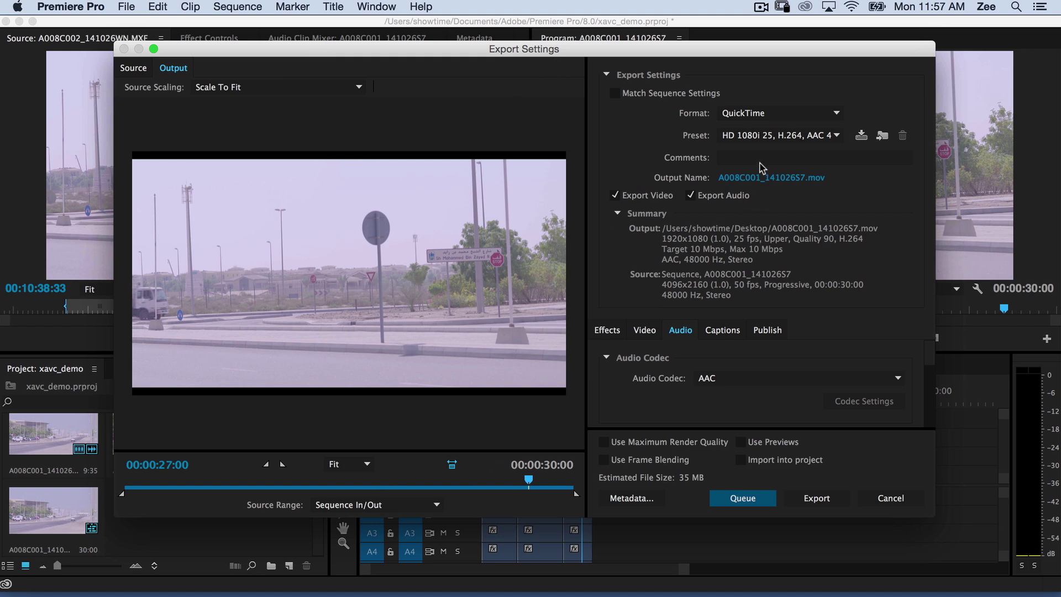
- Set format to QuickTime with the Apple ProRes 422 (HQ) codec and review the audio settings
left_click(744, 117)
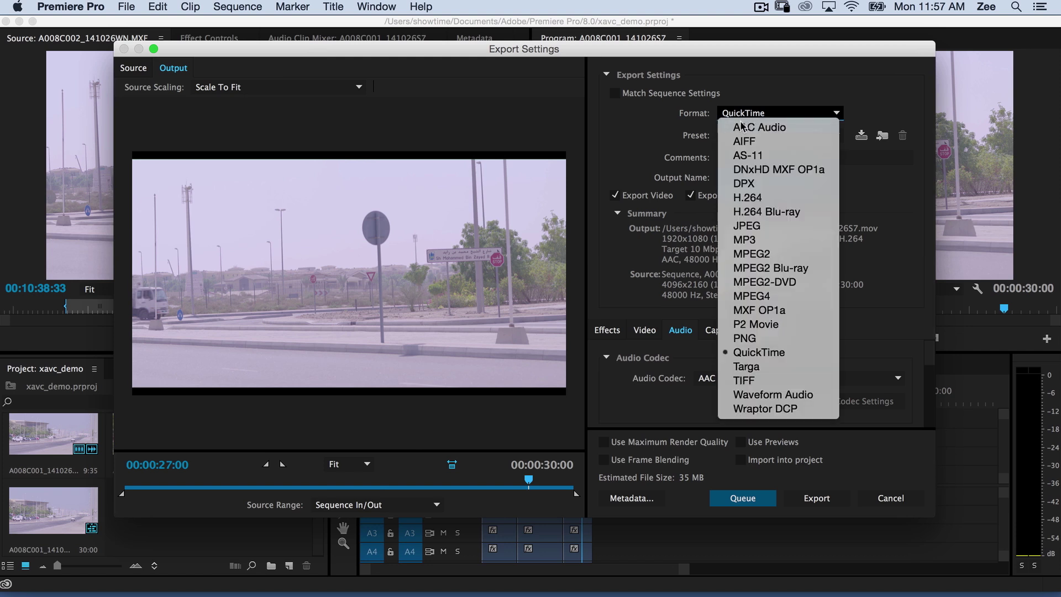
left_click(749, 354)
left_click(644, 331)
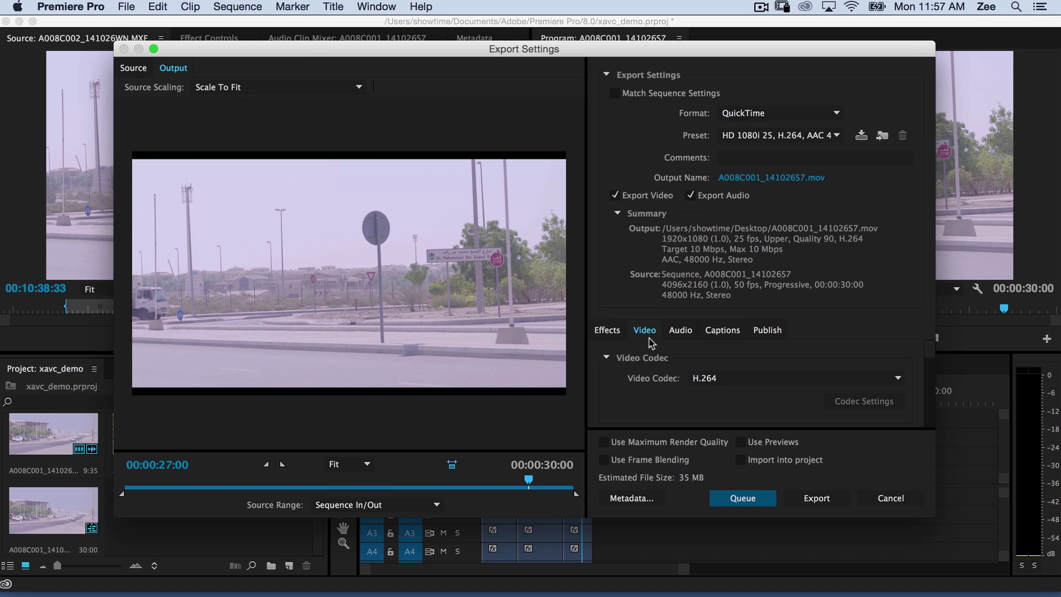
left_click(725, 381)
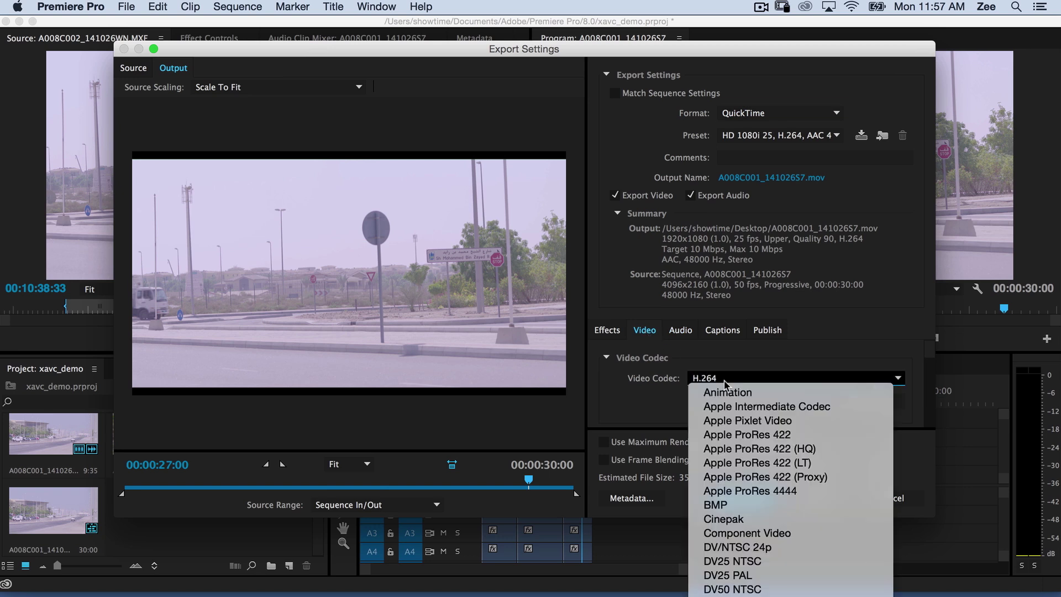
left_click(749, 449)
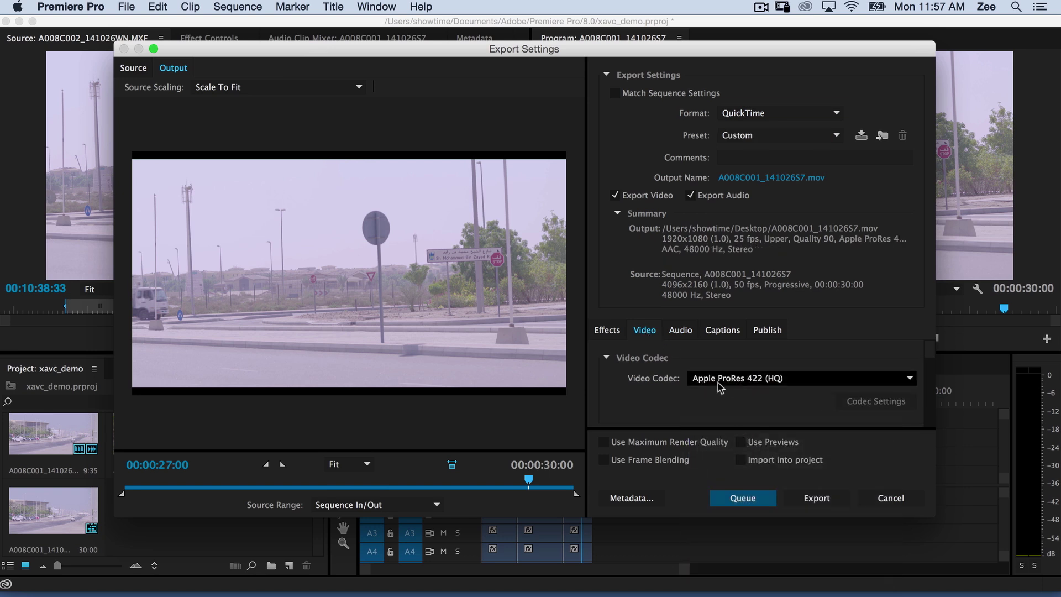
scroll(929, 365, "down", 2)
left_click_drag(928, 365, 928, 383)
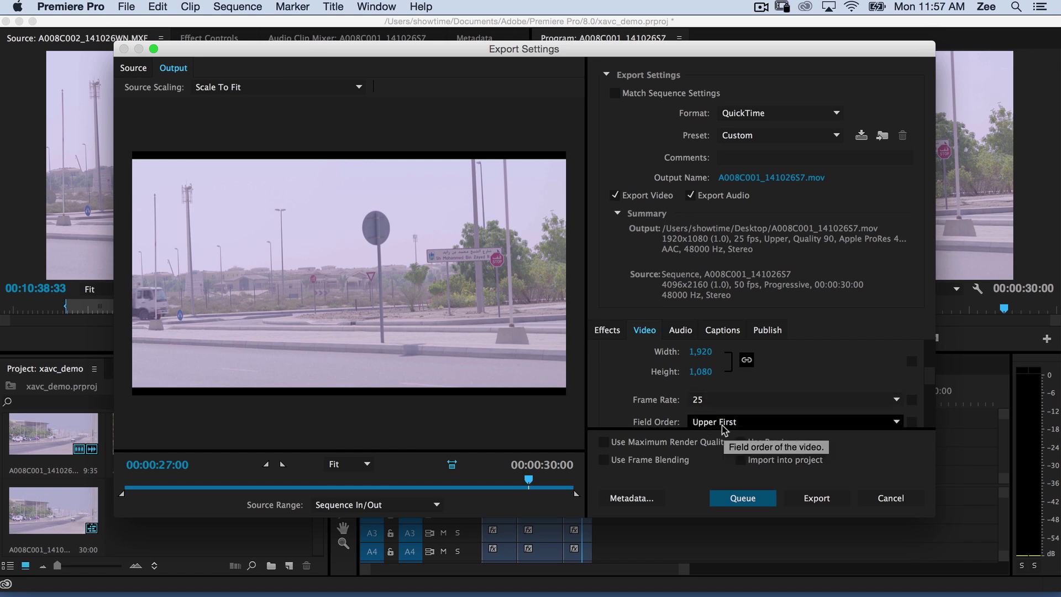
left_click(679, 332)
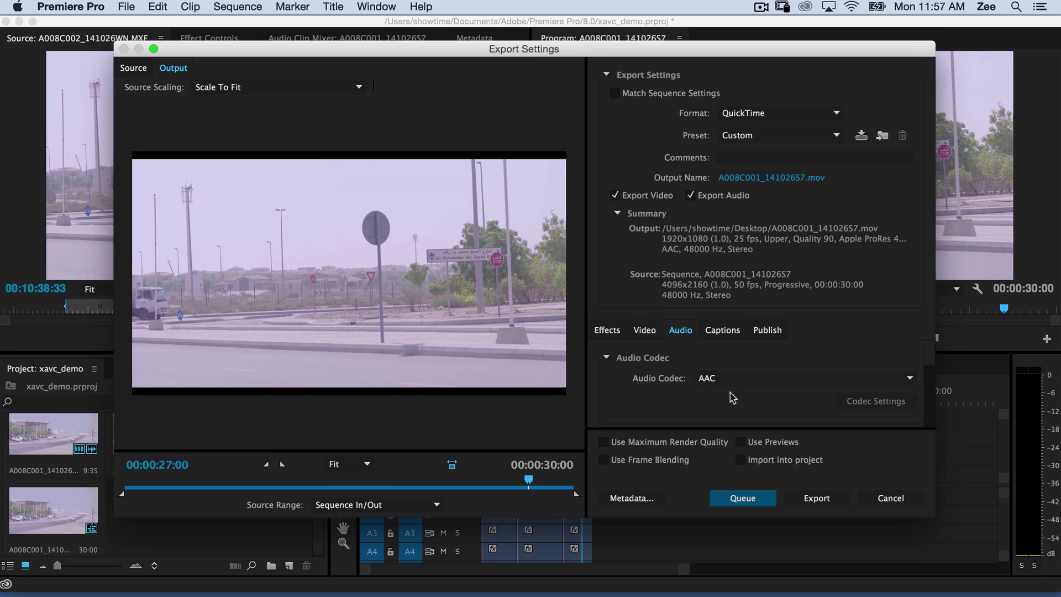
scroll(851, 386, "down", 3)
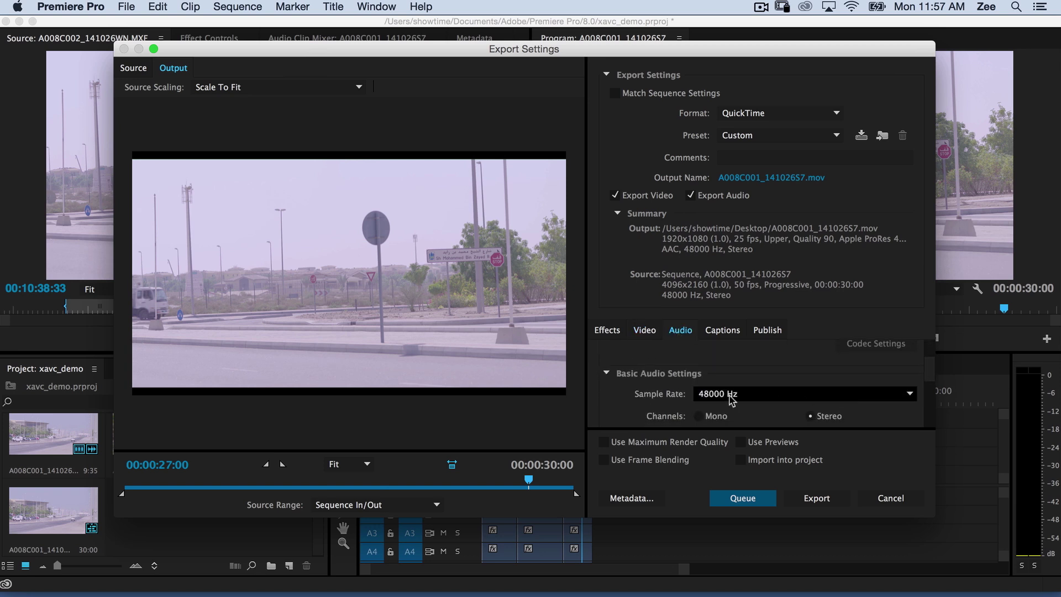
left_click(651, 332)
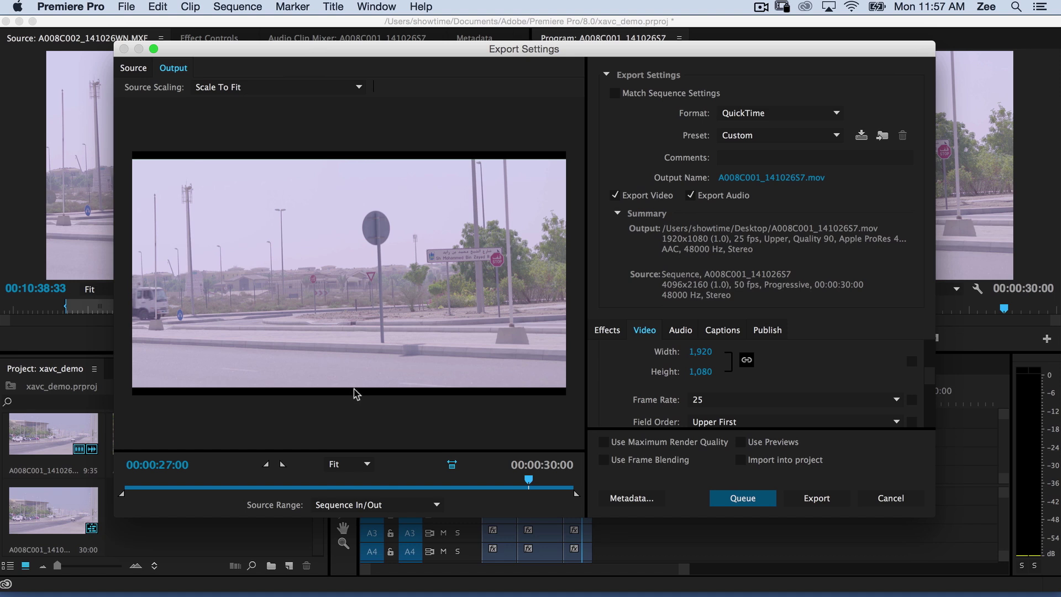
- Set Source Scaling to Scale To Fill and start exporting A008C001_141026S7
left_click(234, 89)
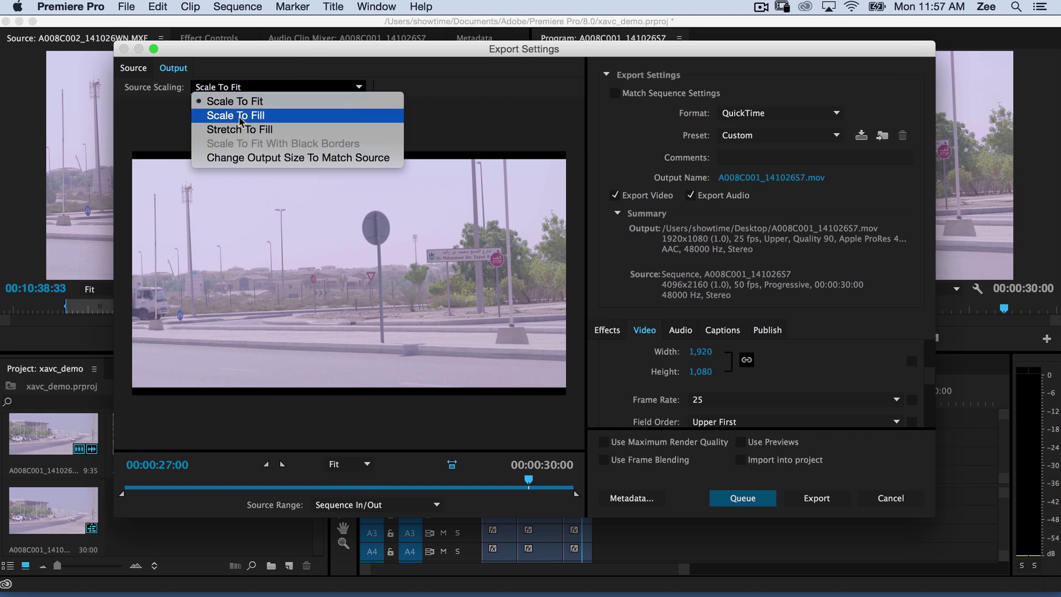
left_click(242, 117)
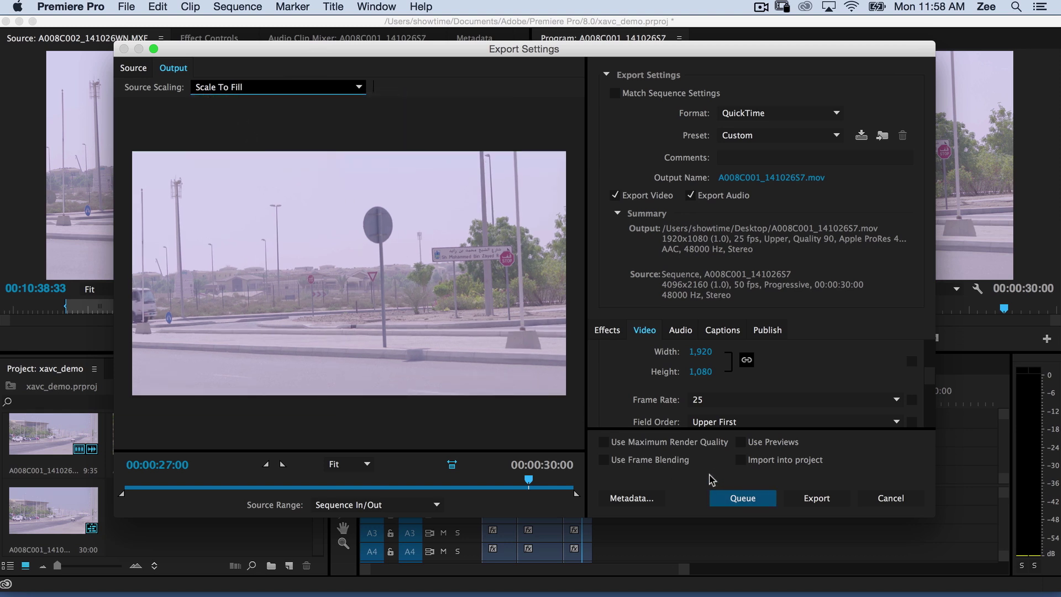
left_click(818, 499)
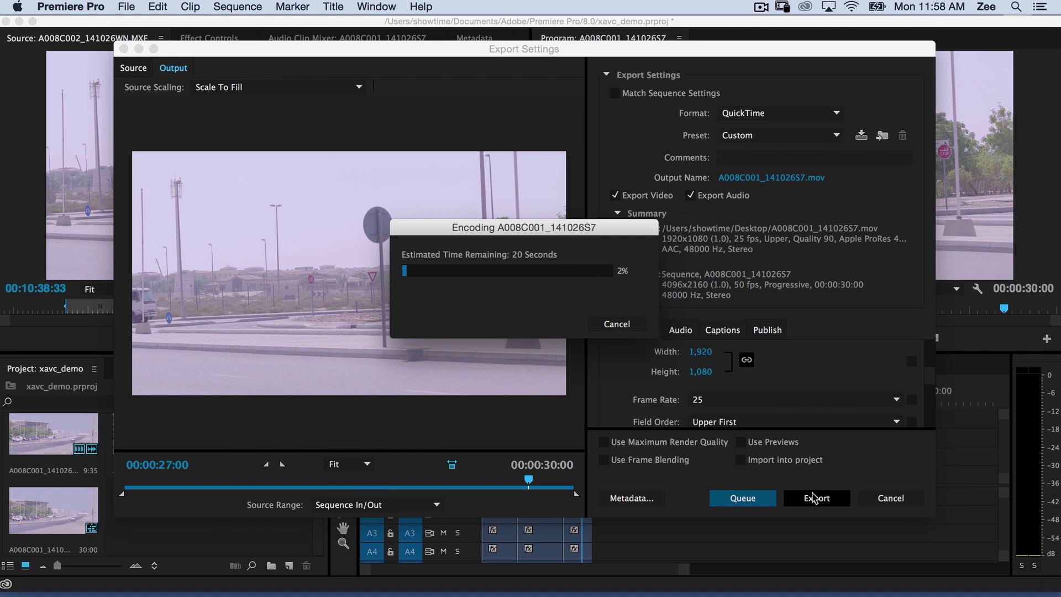